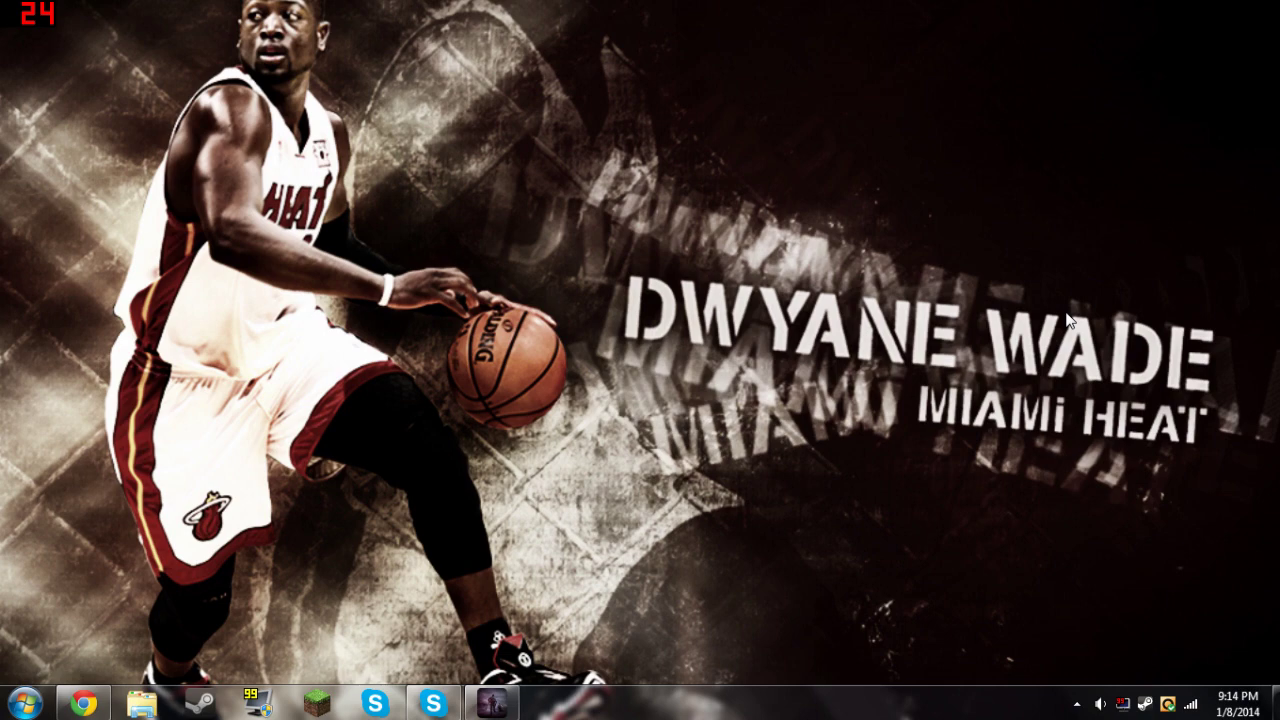
Launch Windows Explorer from the taskbar to browse files
click(158, 706)
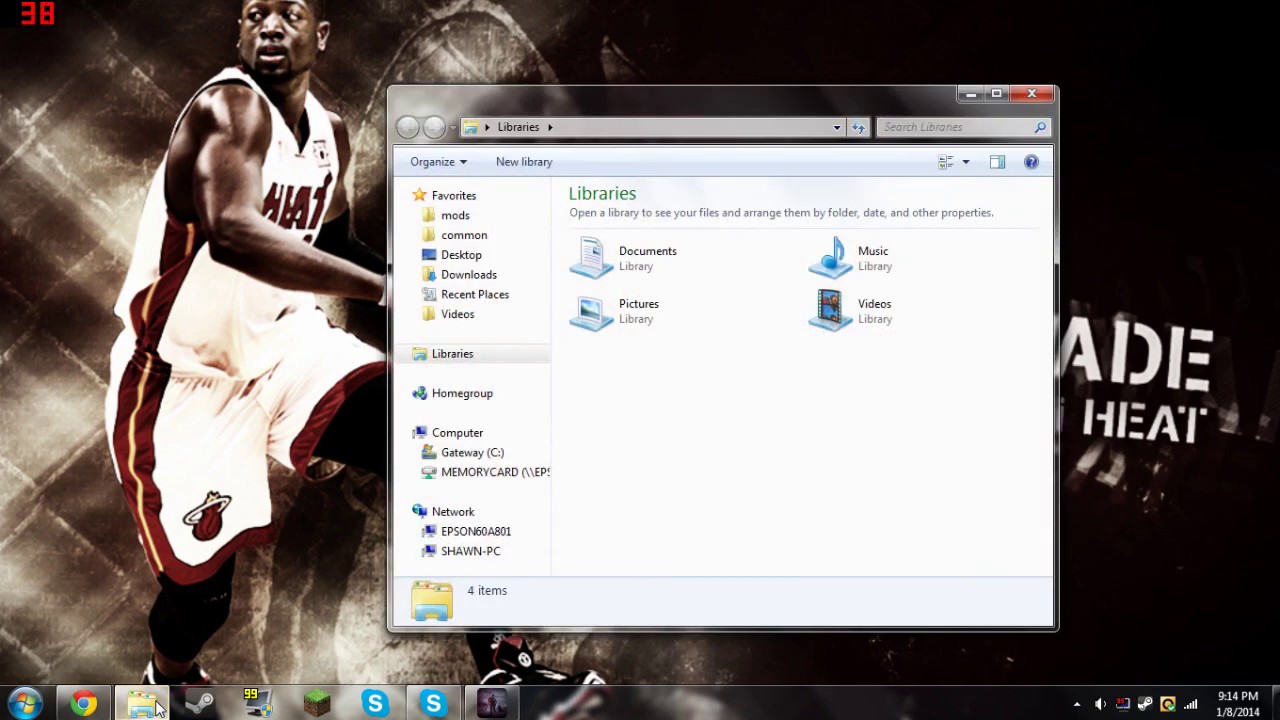
Open the DayZ CFG file from Documents > DayZ in Notepad via its right-click Open command
click(650, 272)
double_click(650, 272)
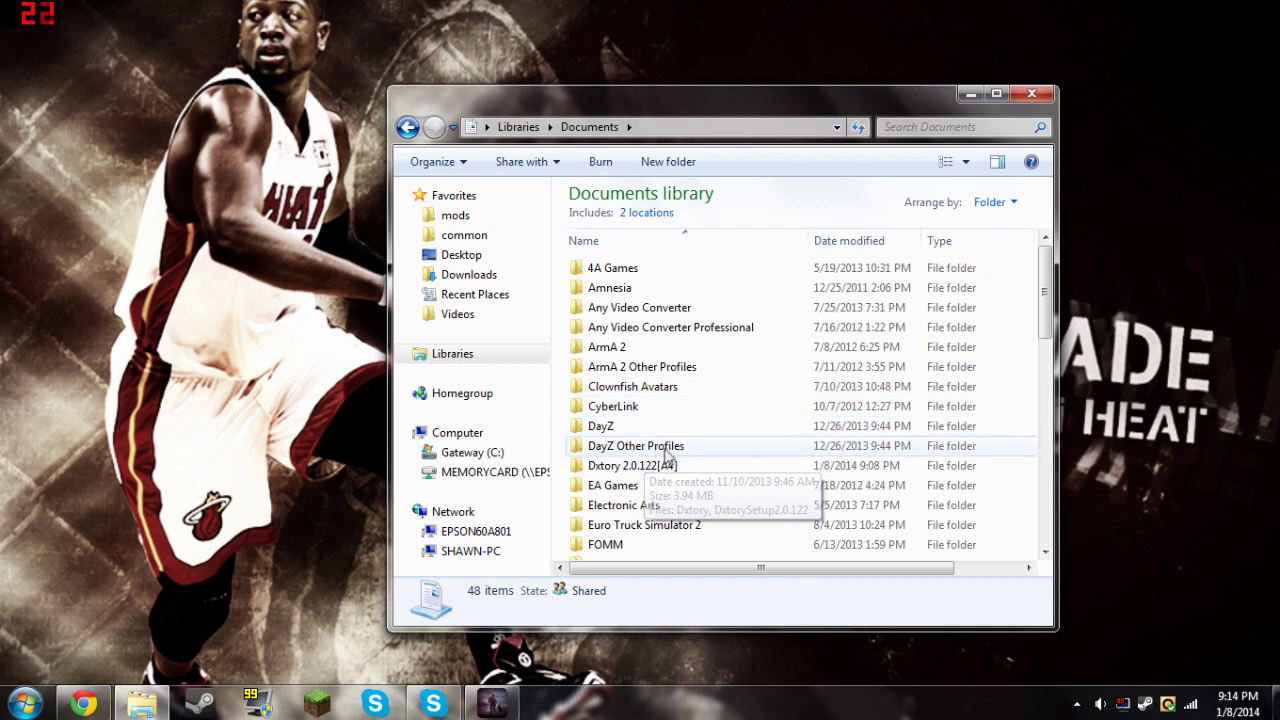
double_click(604, 427)
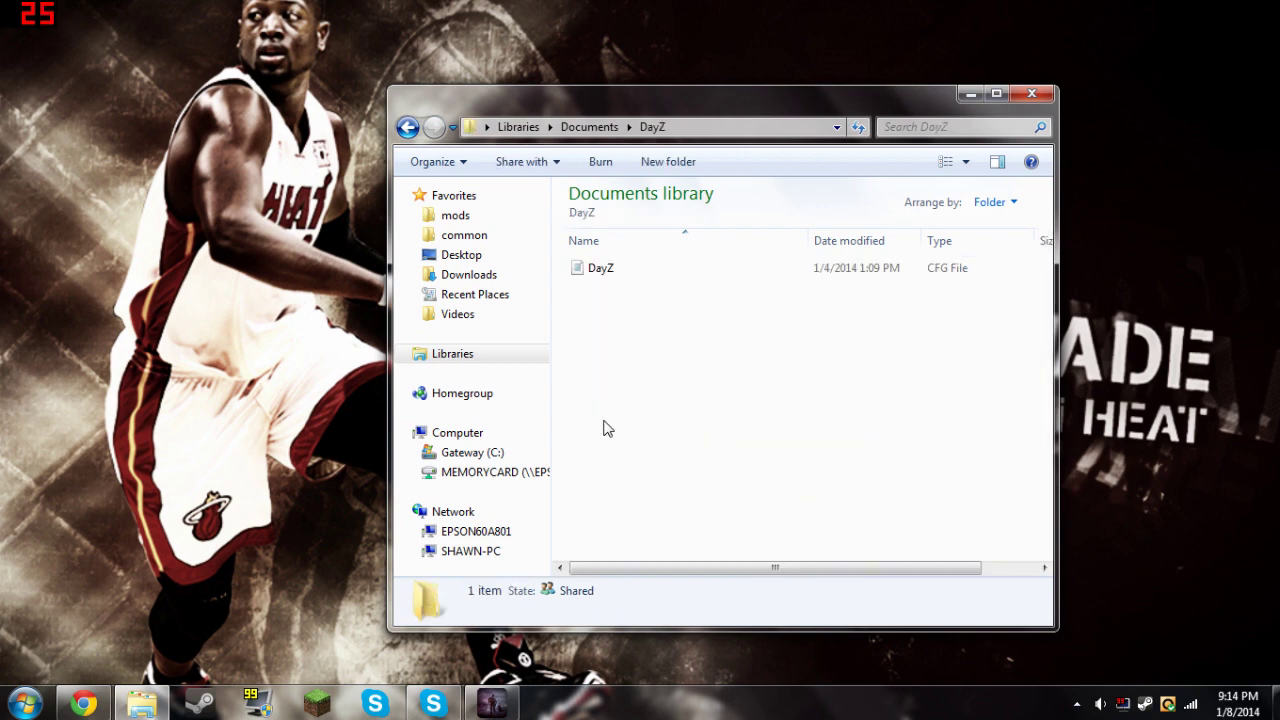
click(834, 273)
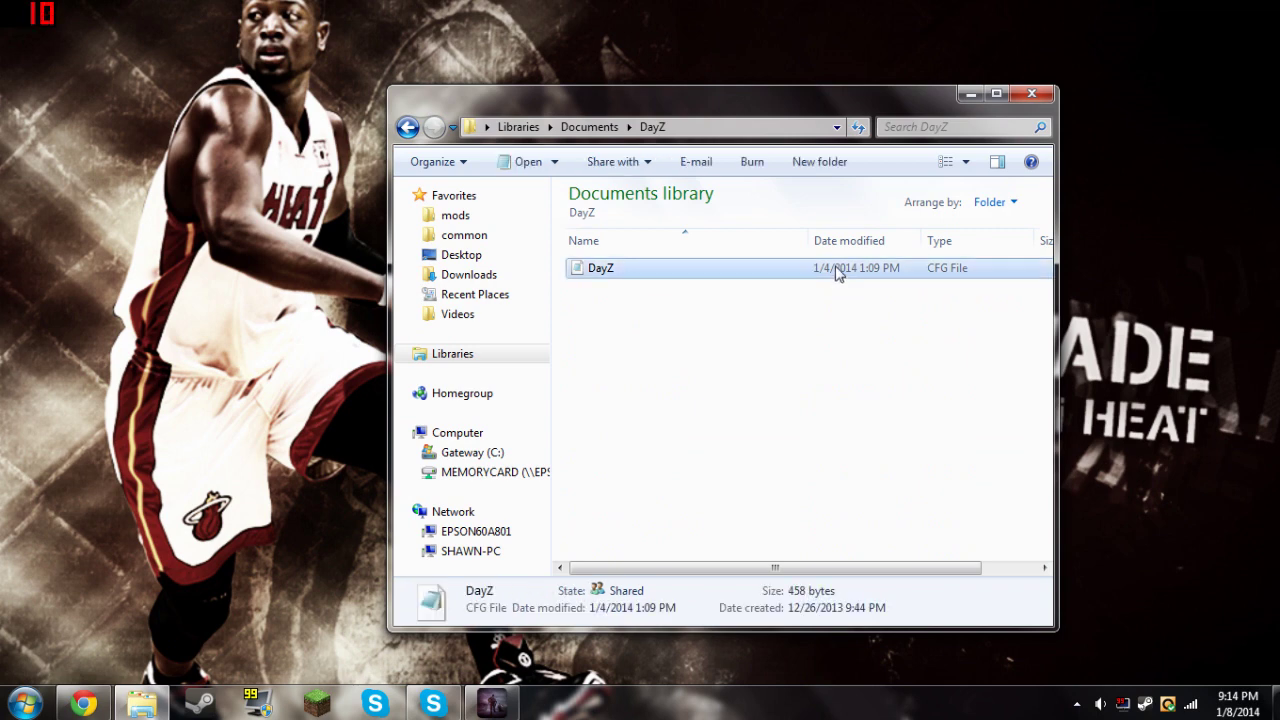
right_click(832, 272)
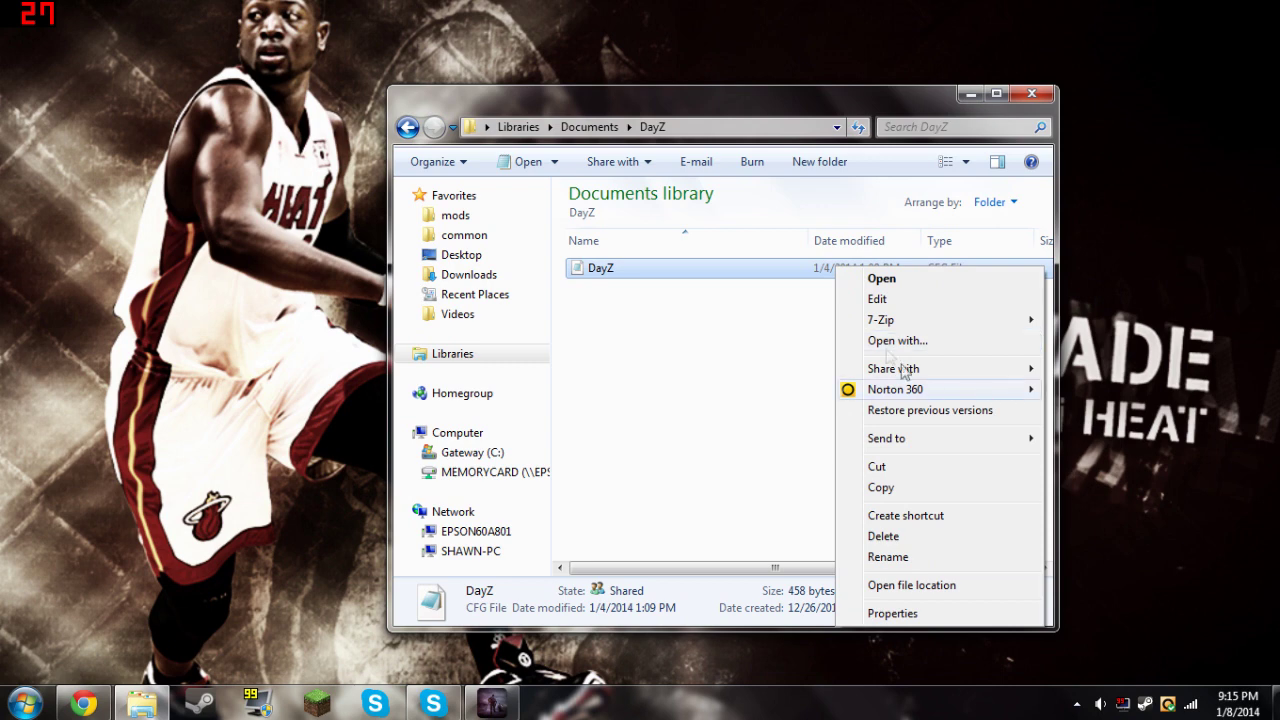
click(883, 280)
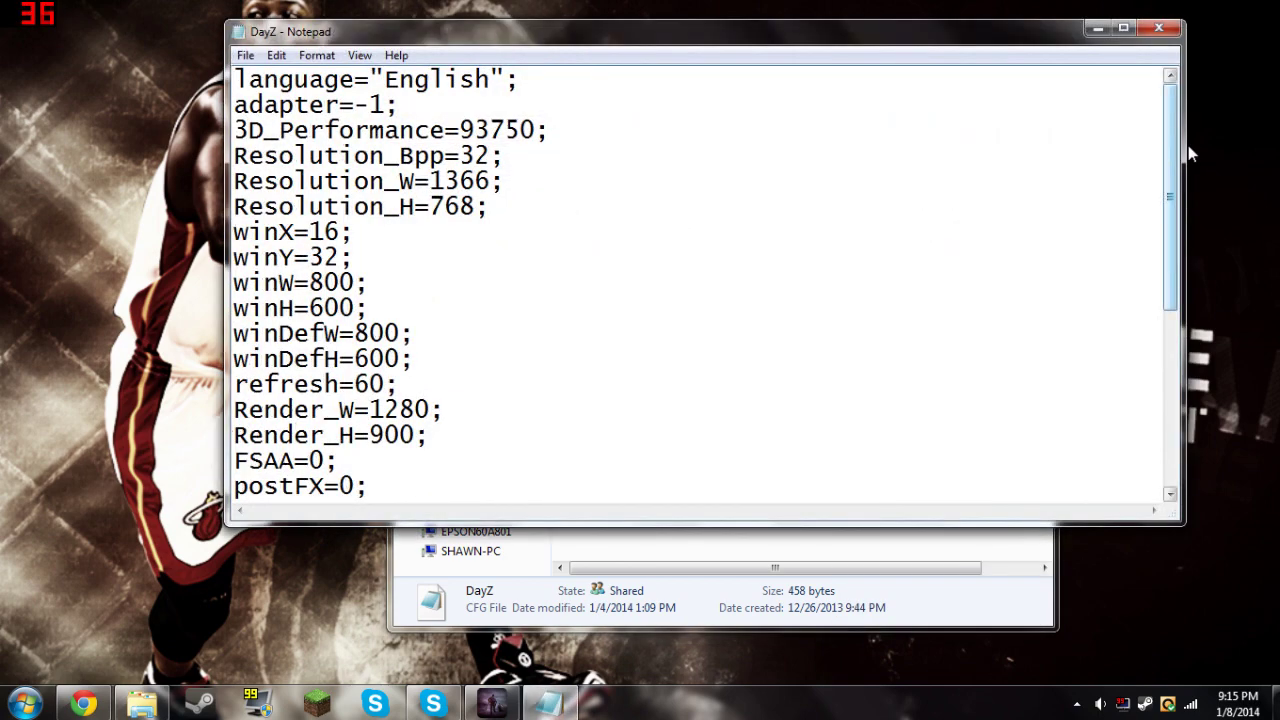
Check GPU_MaxFramesAhead=1 in the DayZ config, close it, and go back to Documents
drag(1172, 157, 1165, 215)
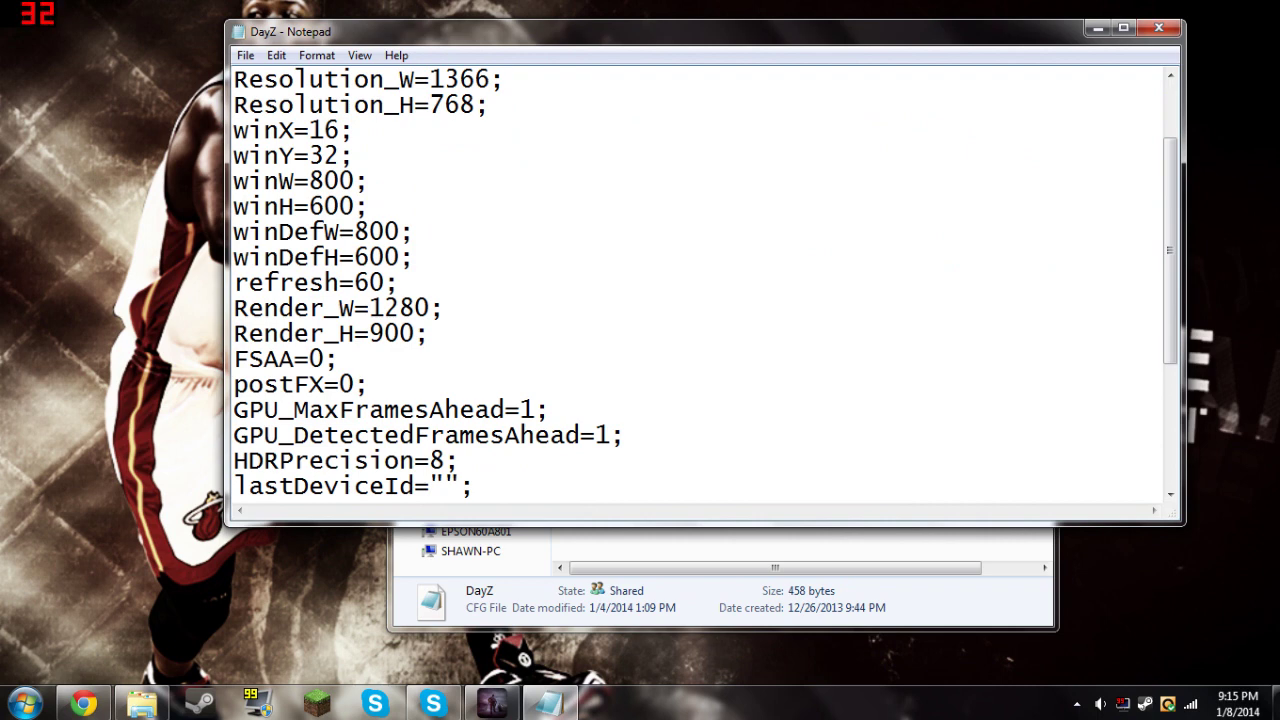
key(shift+Right)
key(End)
click(245, 55)
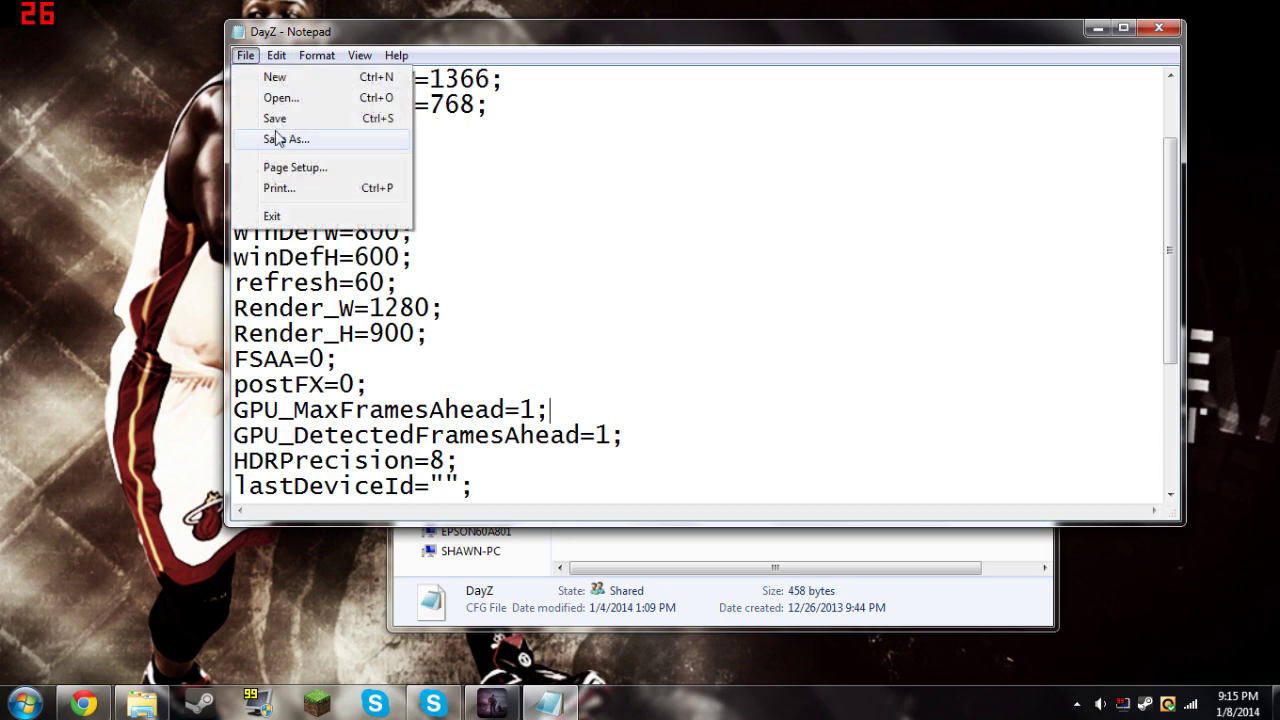
click(1159, 28)
click(407, 126)
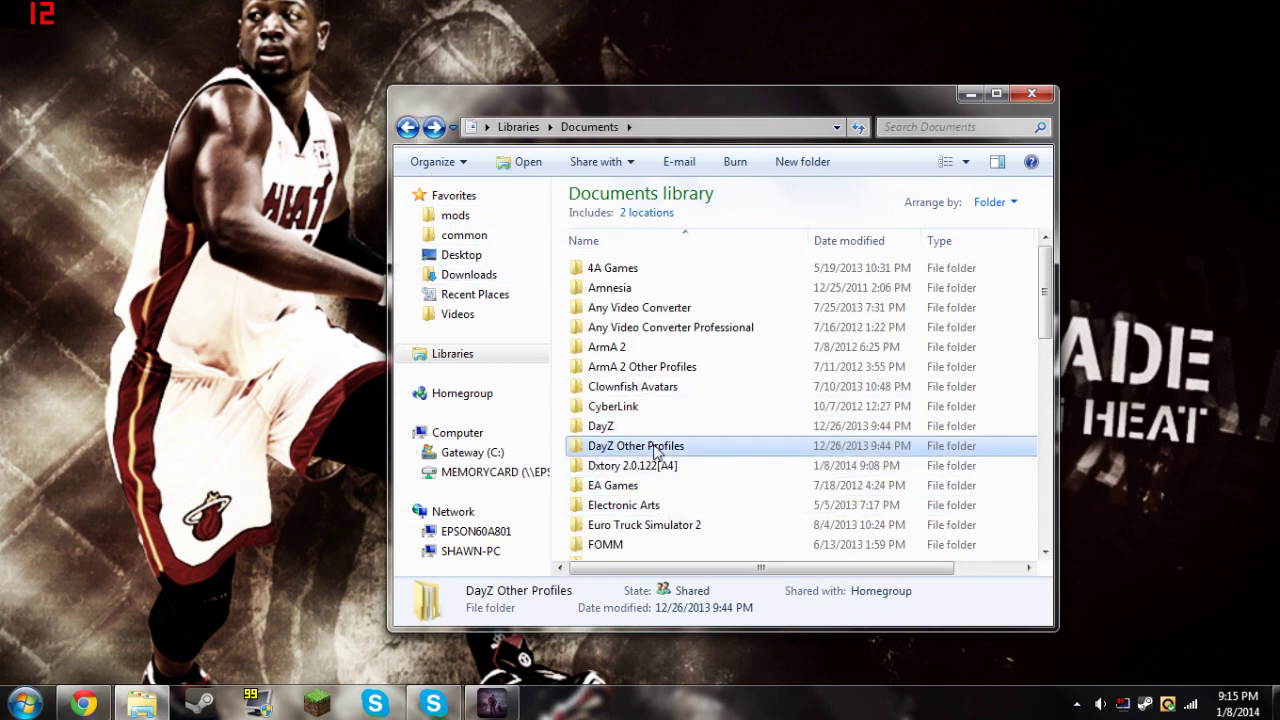
Open the player's DAYZPROFILE file, not the .vars one, from DayZ Other Profiles in Notepad
double_click(658, 449)
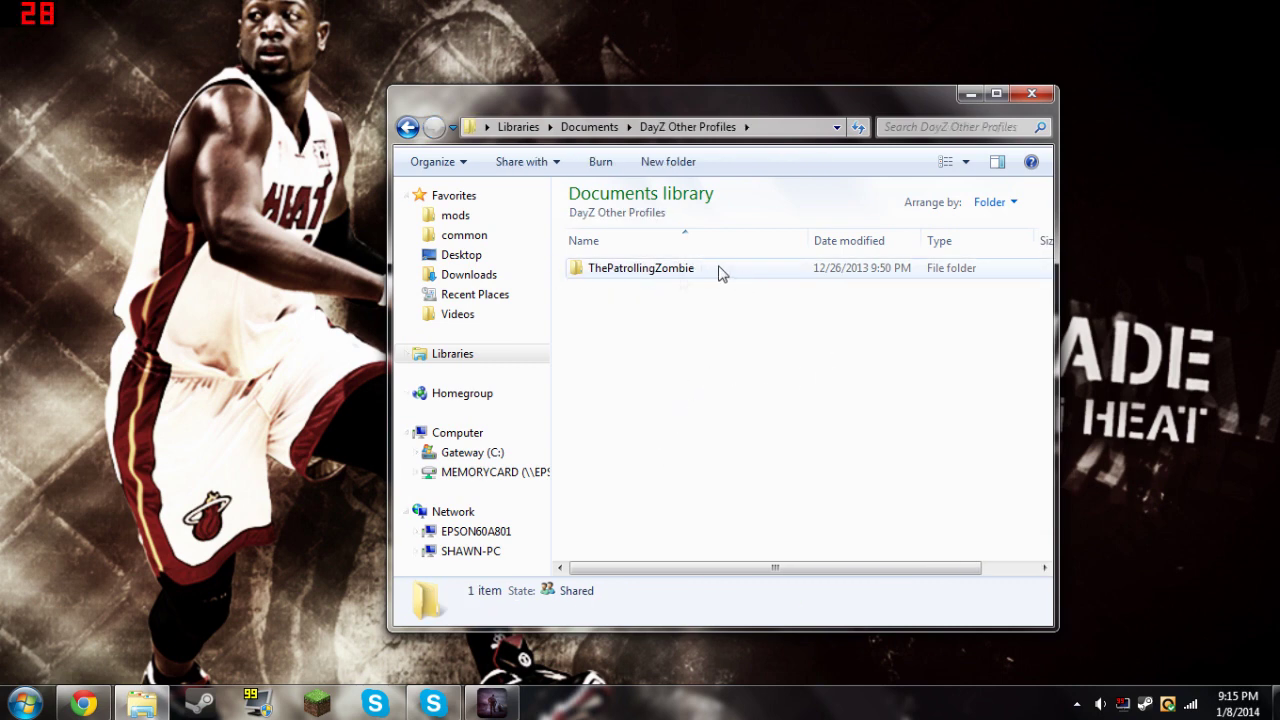
click(646, 281)
double_click(646, 281)
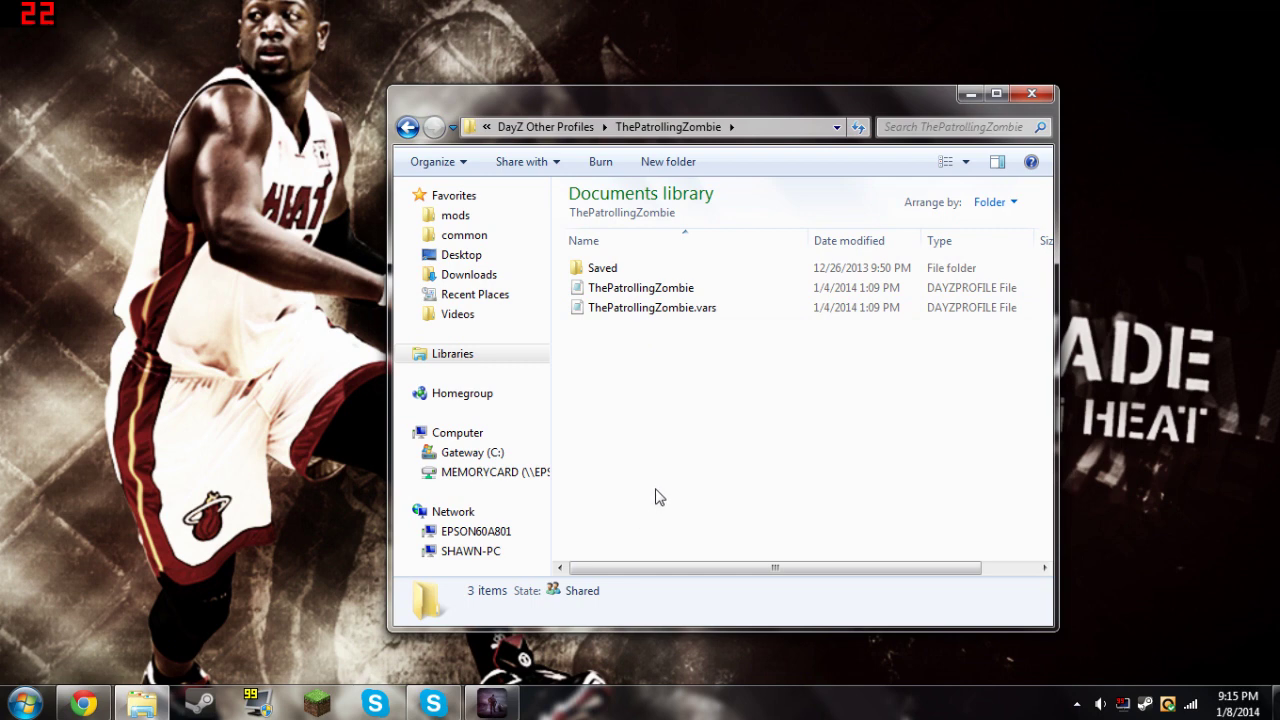
drag(656, 330, 660, 364)
click(660, 290)
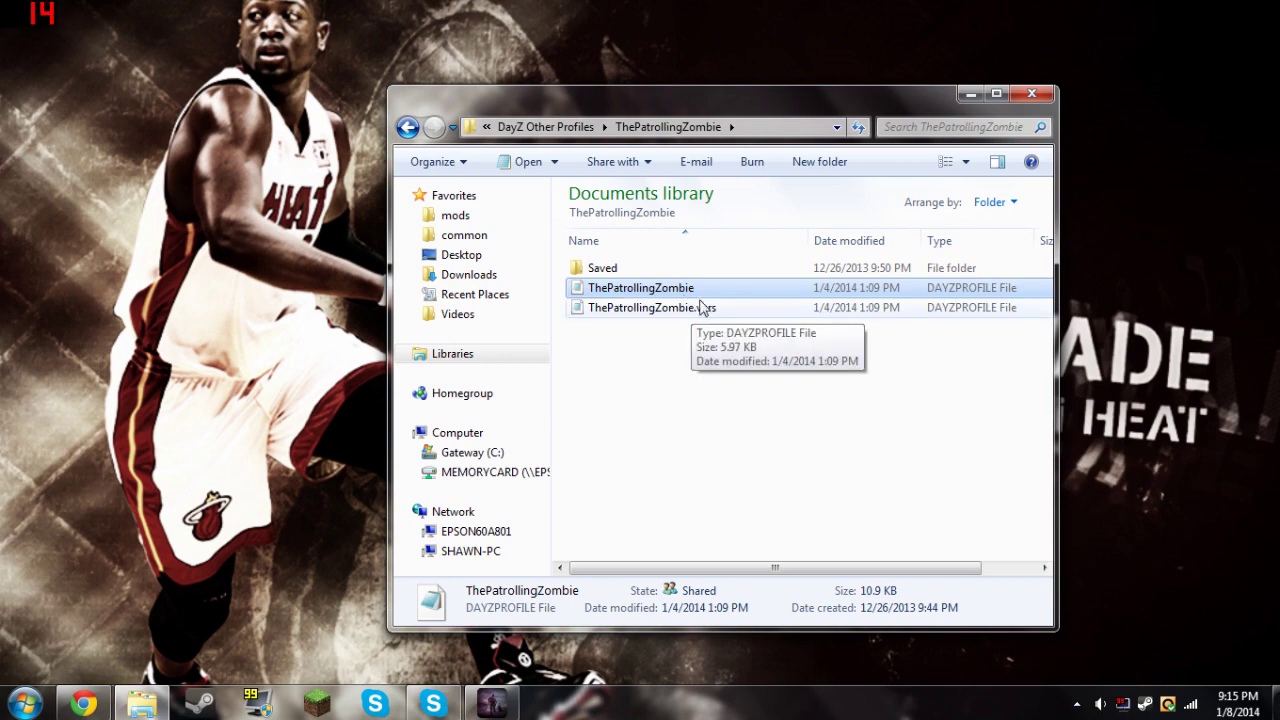
double_click(686, 290)
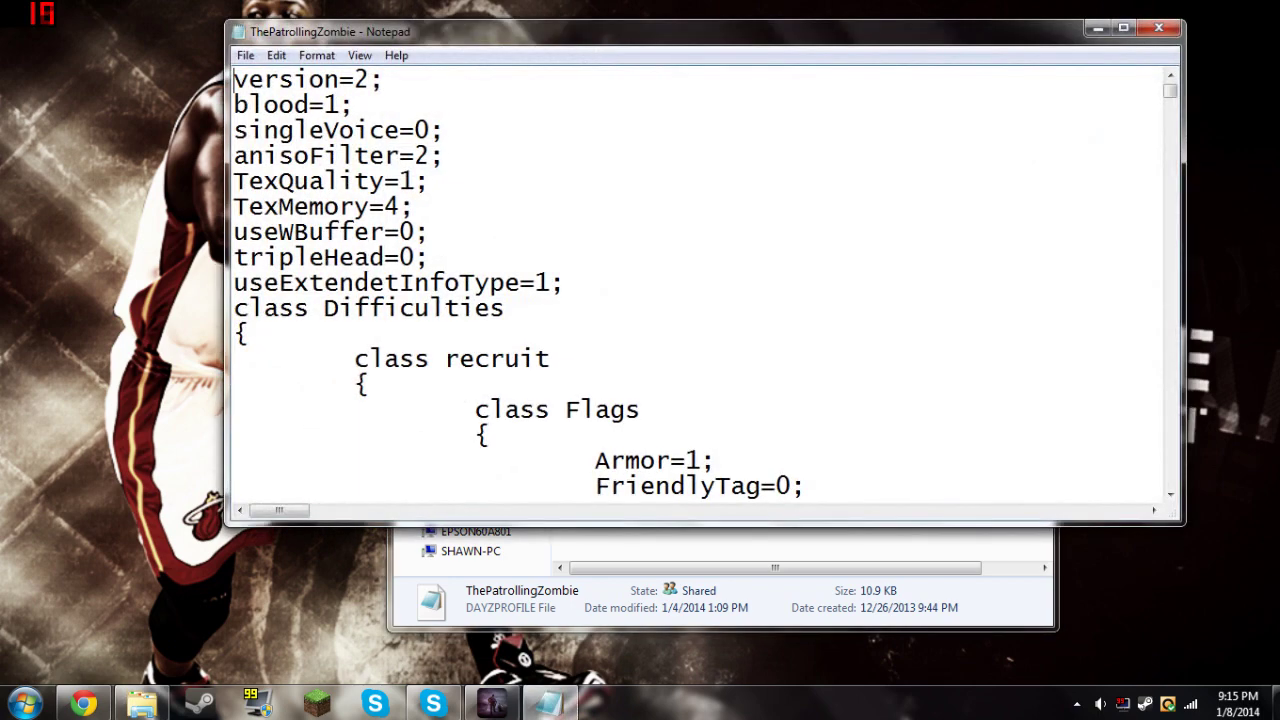
Scroll the profile down to viewDistance=3200, sceneComplexity=500, shadowZDistance=100 and terrainGrid=50
drag(1170, 92, 1083, 479)
scroll(1157, 480, down, 3)
scroll(1157, 480, up, 5)
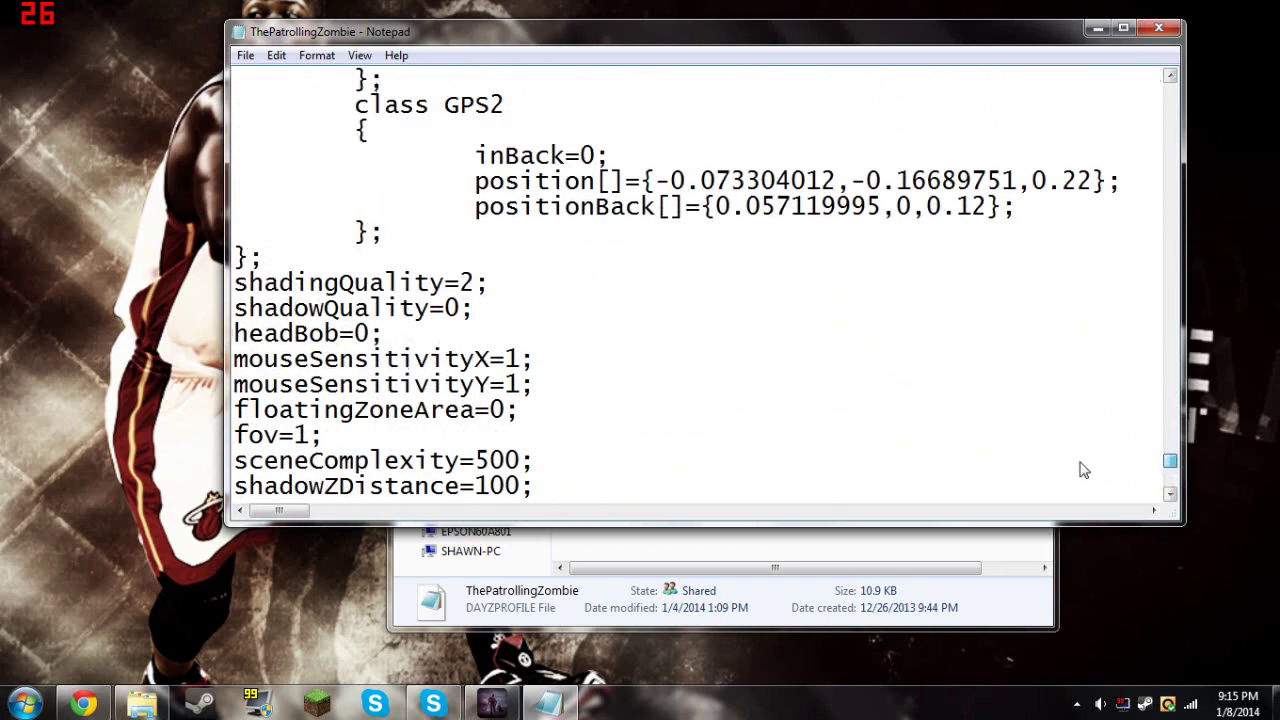
scroll(700, 290, down, 1)
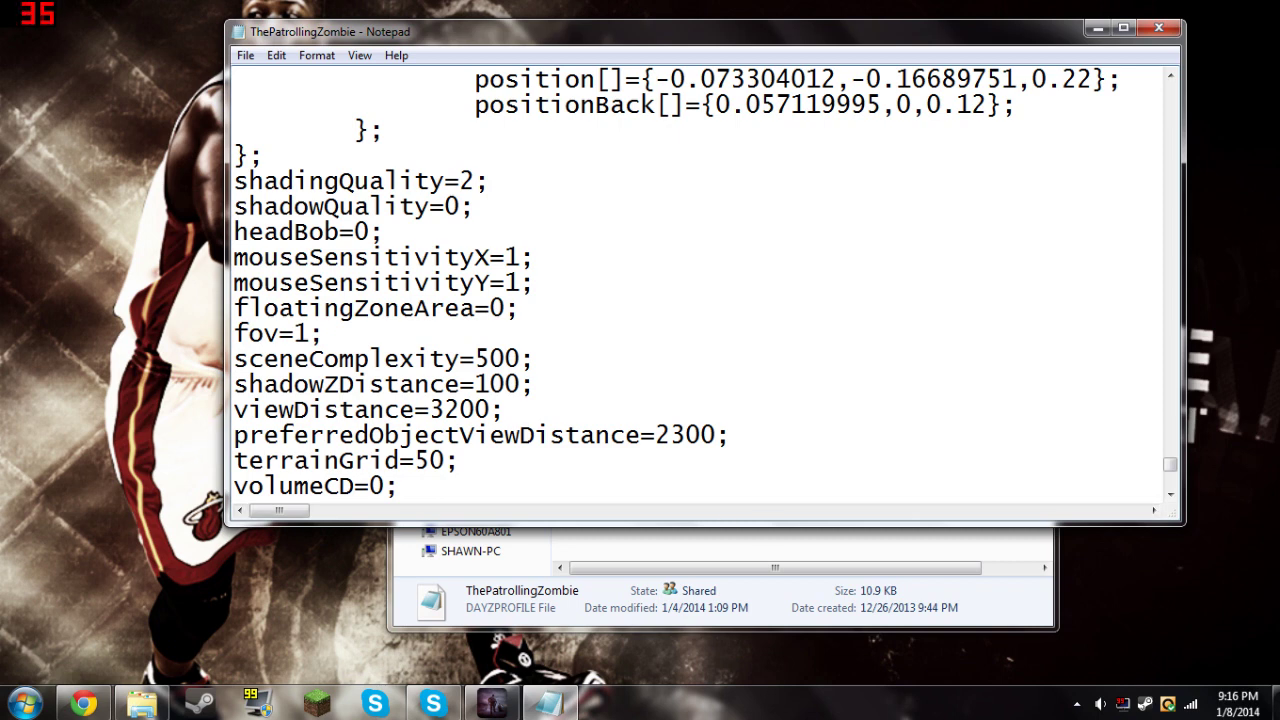
drag(233, 359, 520, 359)
key(Up)
key(Up)
click(475, 359)
drag(475, 359, 520, 359)
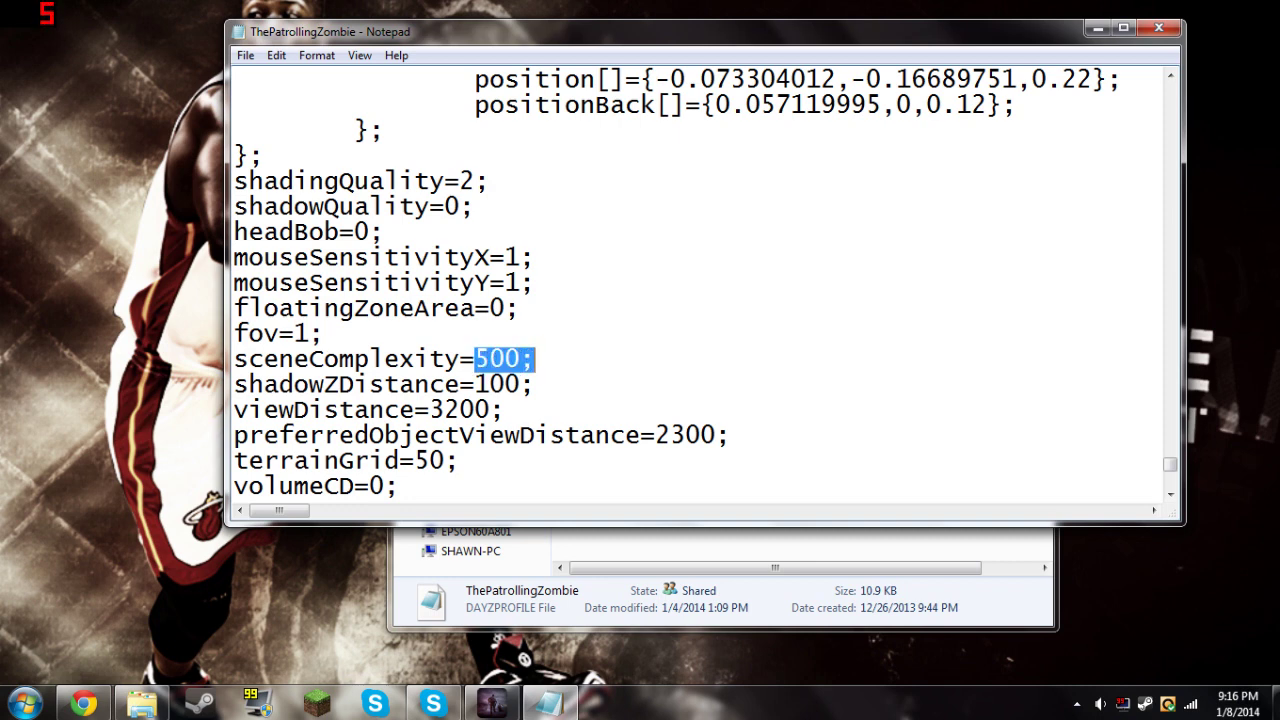
click(536, 359)
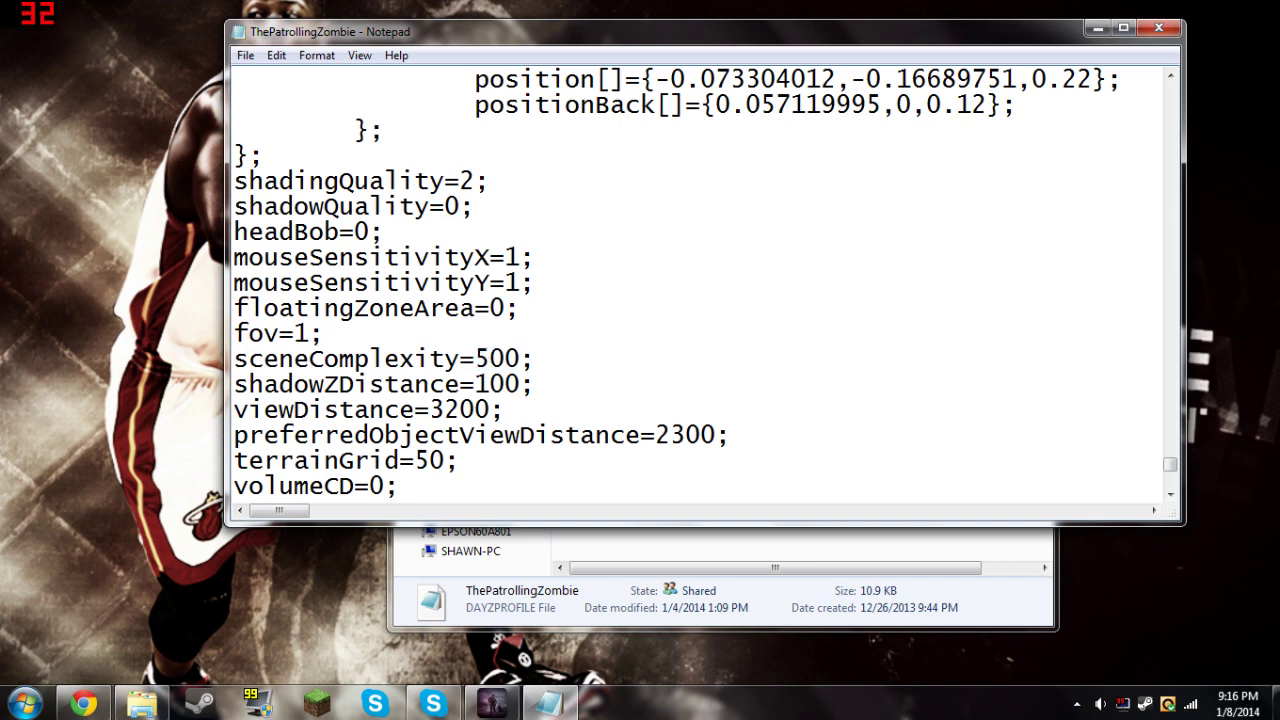
mouse_move(475, 359)
mouse_down()
mouse_move(522, 359)
mouse_move(445, 359)
mouse_move(490, 359)
mouse_up()
click(536, 359)
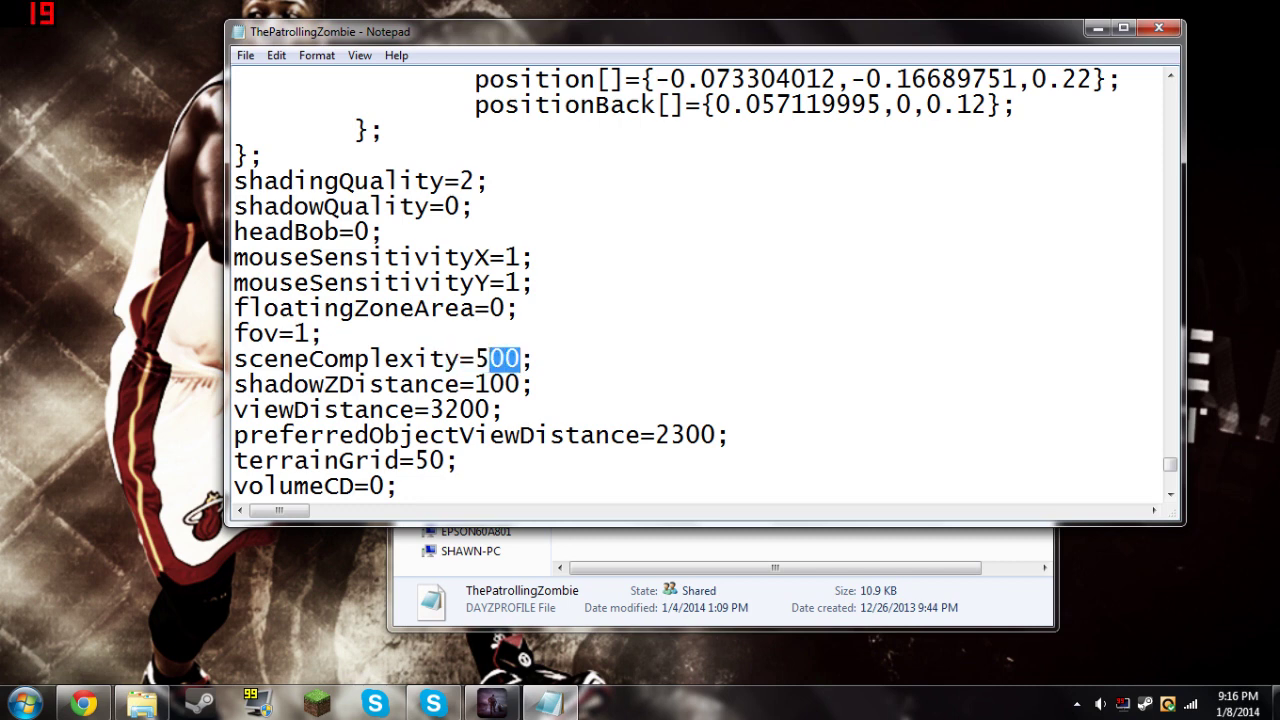
drag(490, 359, 474, 385)
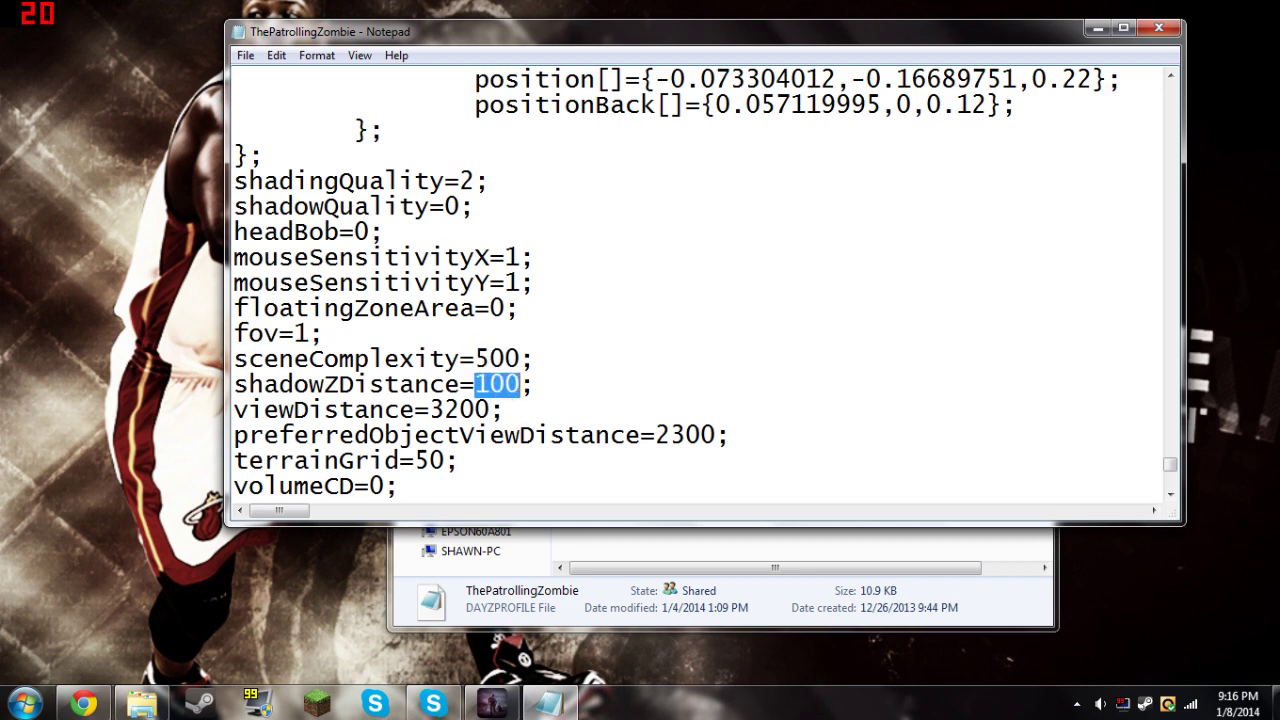
click(535, 385)
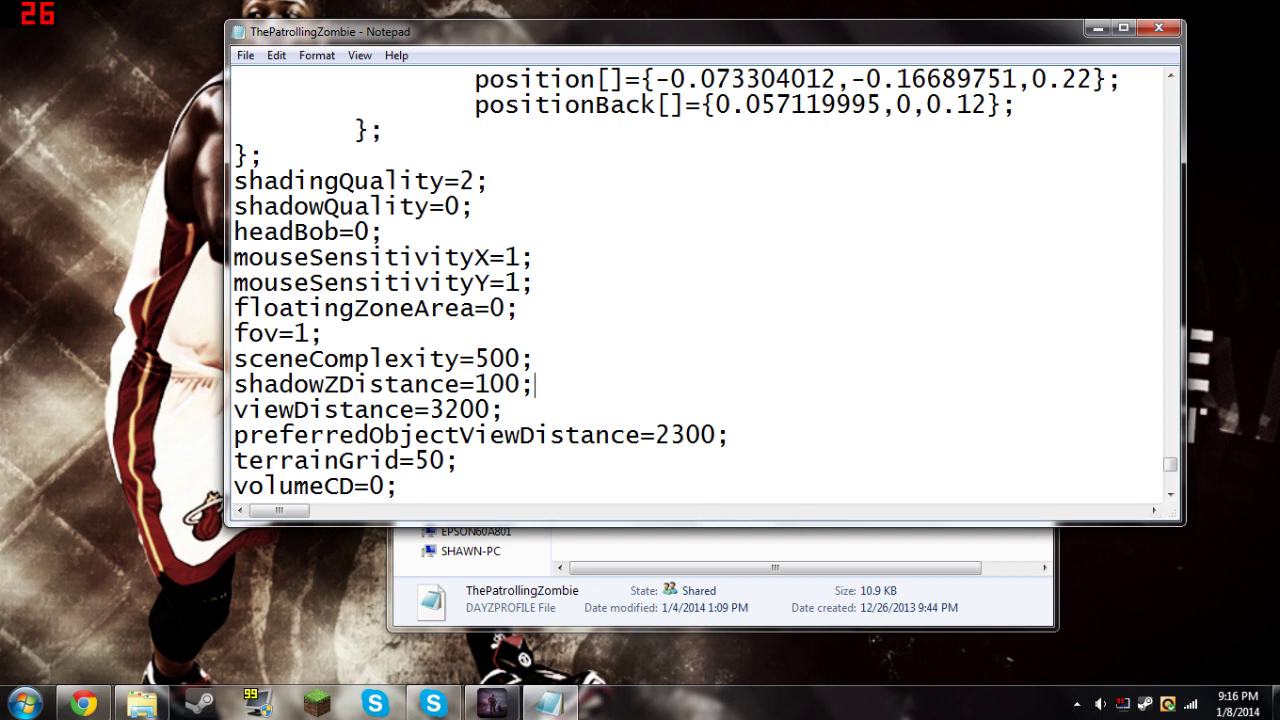
mouse_move(655, 435)
mouse_down()
mouse_move(732, 435)
mouse_move(505, 410)
mouse_move(732, 435)
mouse_move(671, 435)
mouse_up()
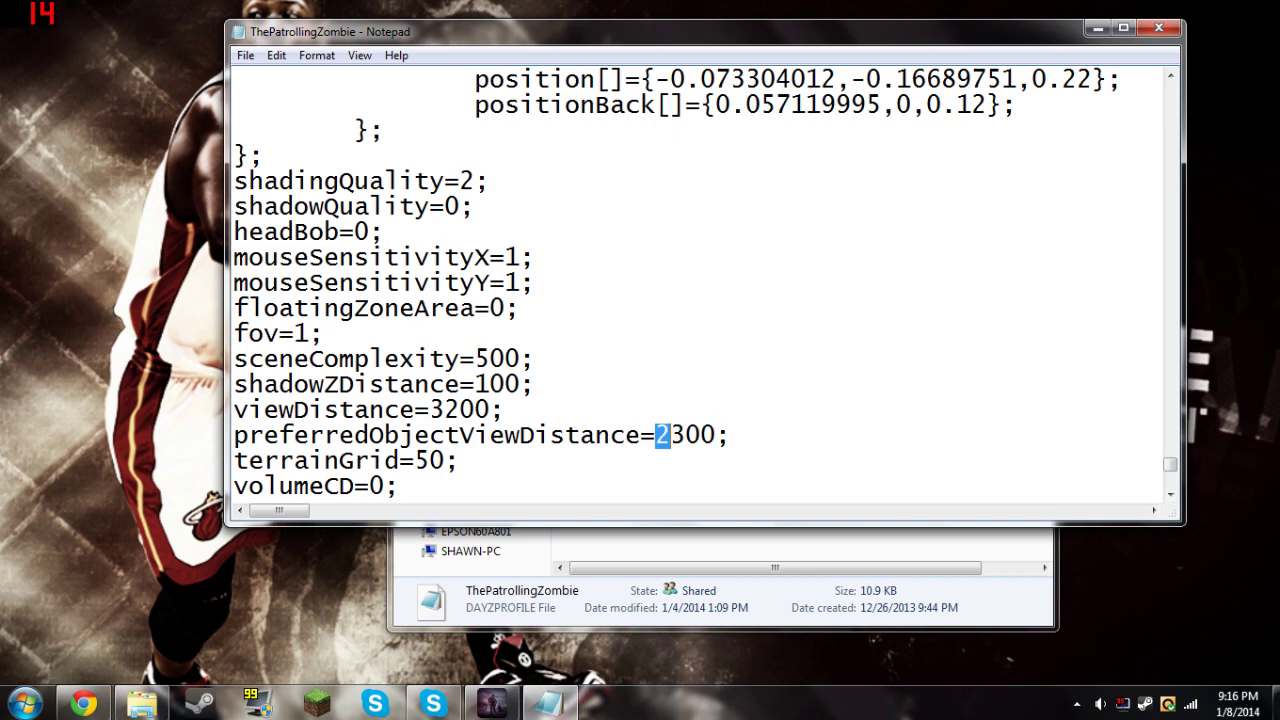
drag(429, 410, 490, 410)
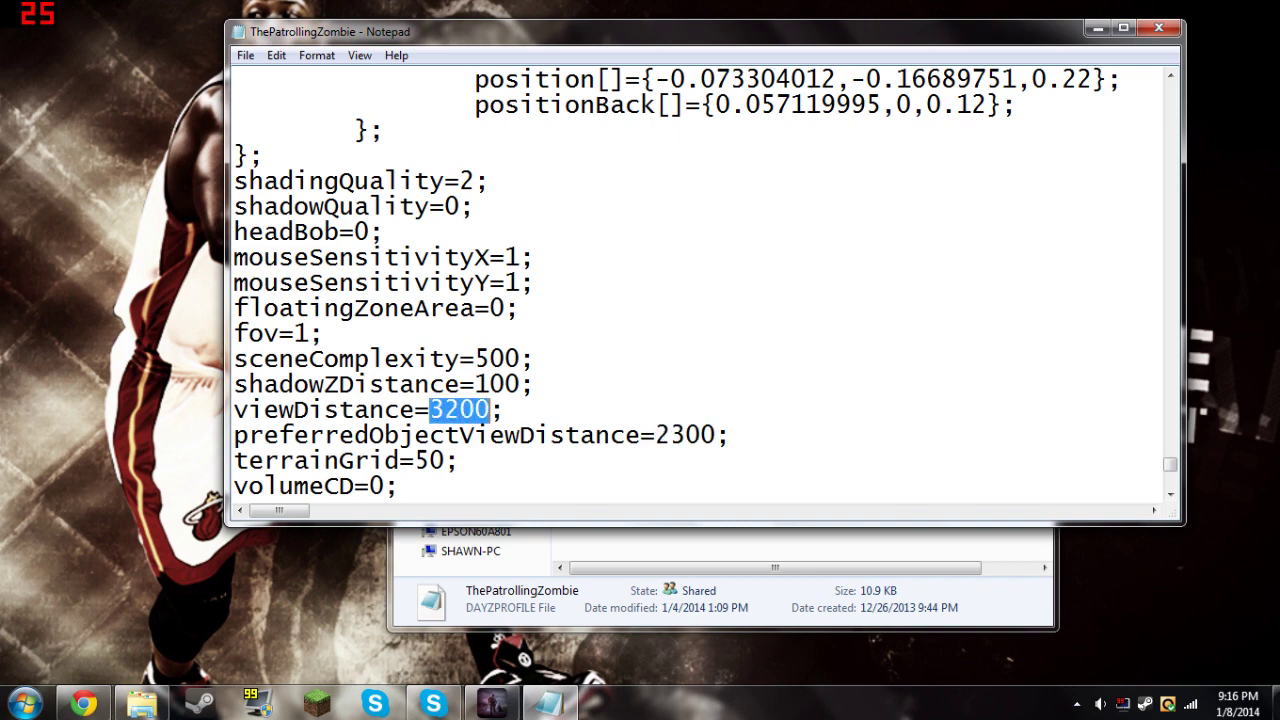
double_click(490, 410)
click(505, 410)
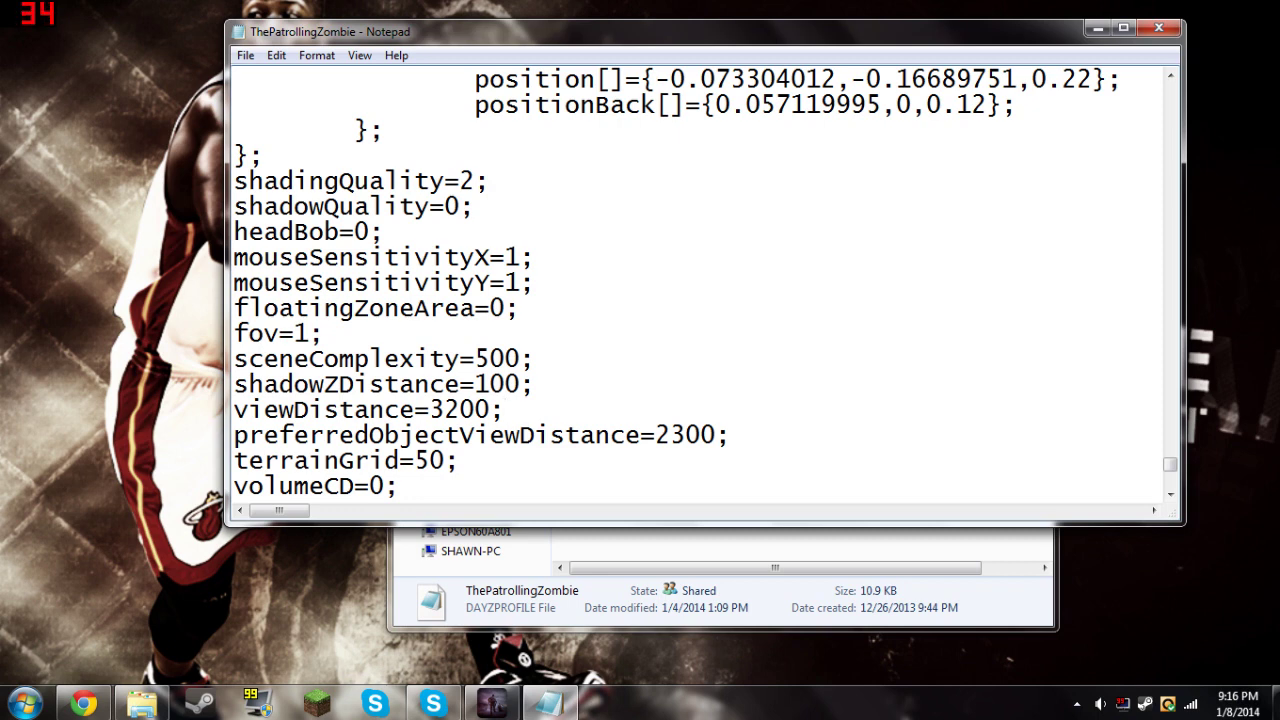
Review the shadingQuality value 2 and the sceneComplexity value in the profile
double_click(466, 181)
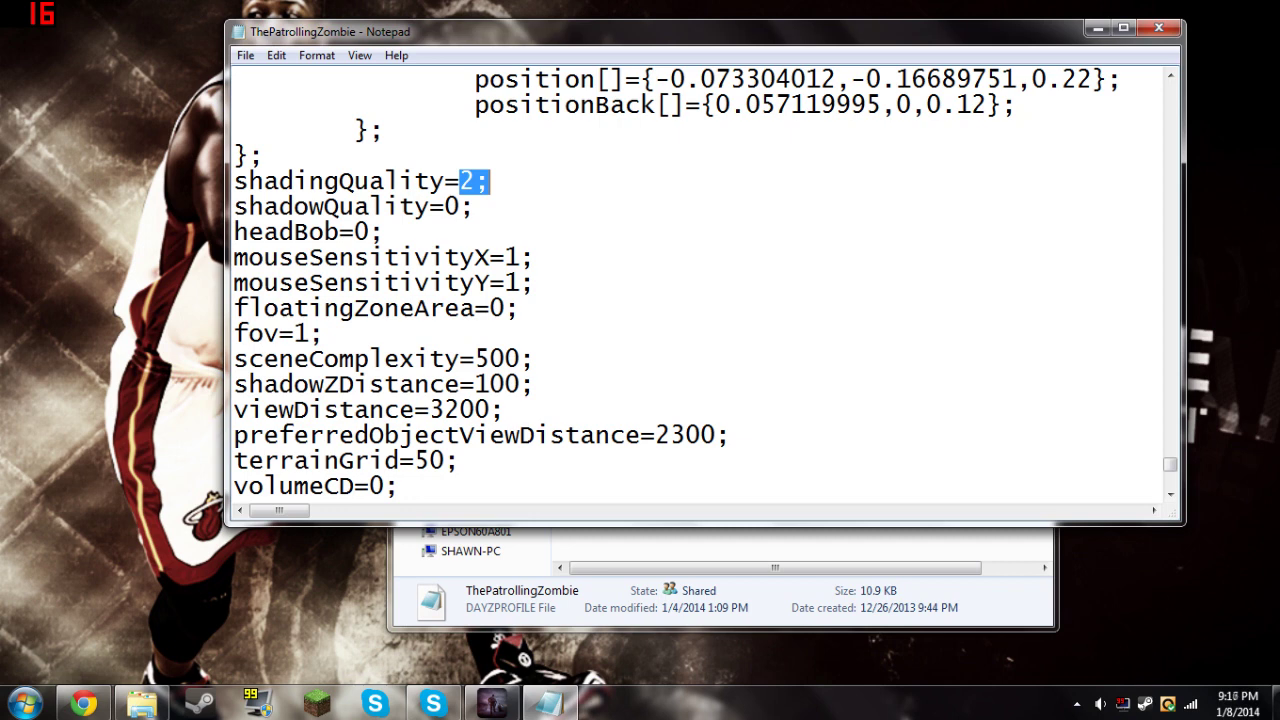
click(490, 181)
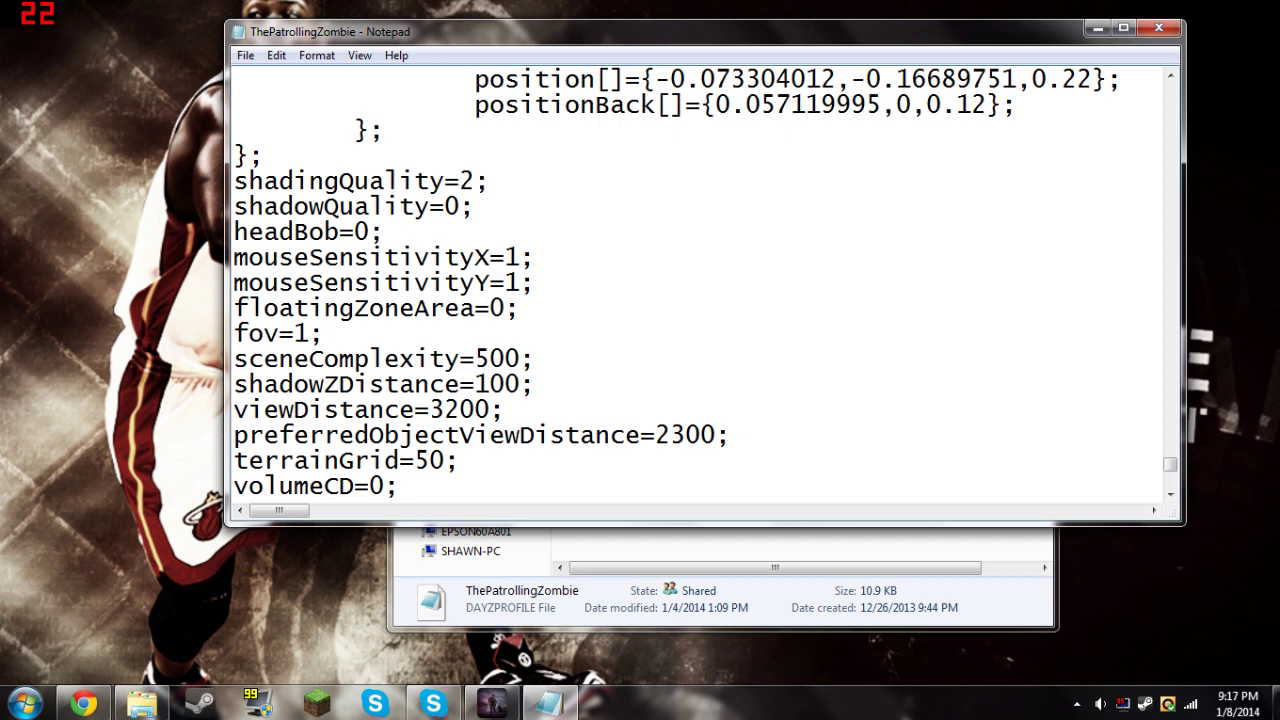
click(535, 359)
key(shift+Left)
key(shift+Left)
key(shift+Left)
key(shift+Left)
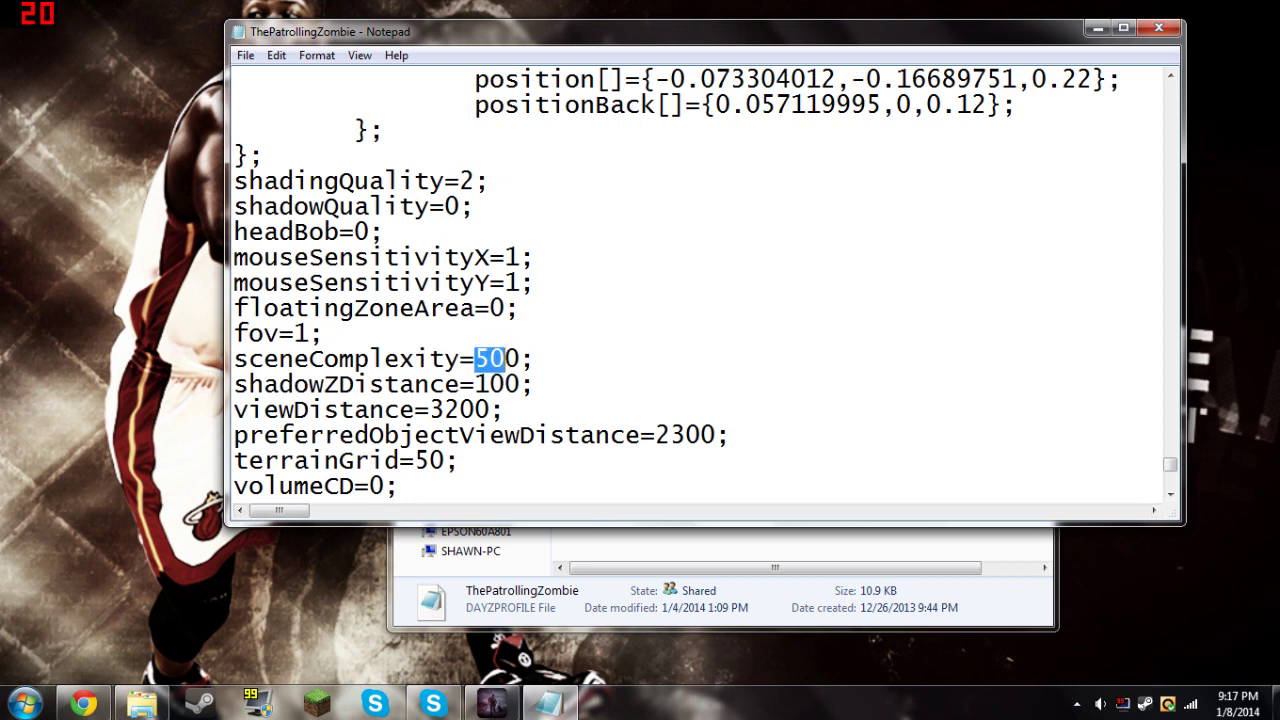
key(Right)
key(Left)
key(Left)
key(Left)
key(Left)
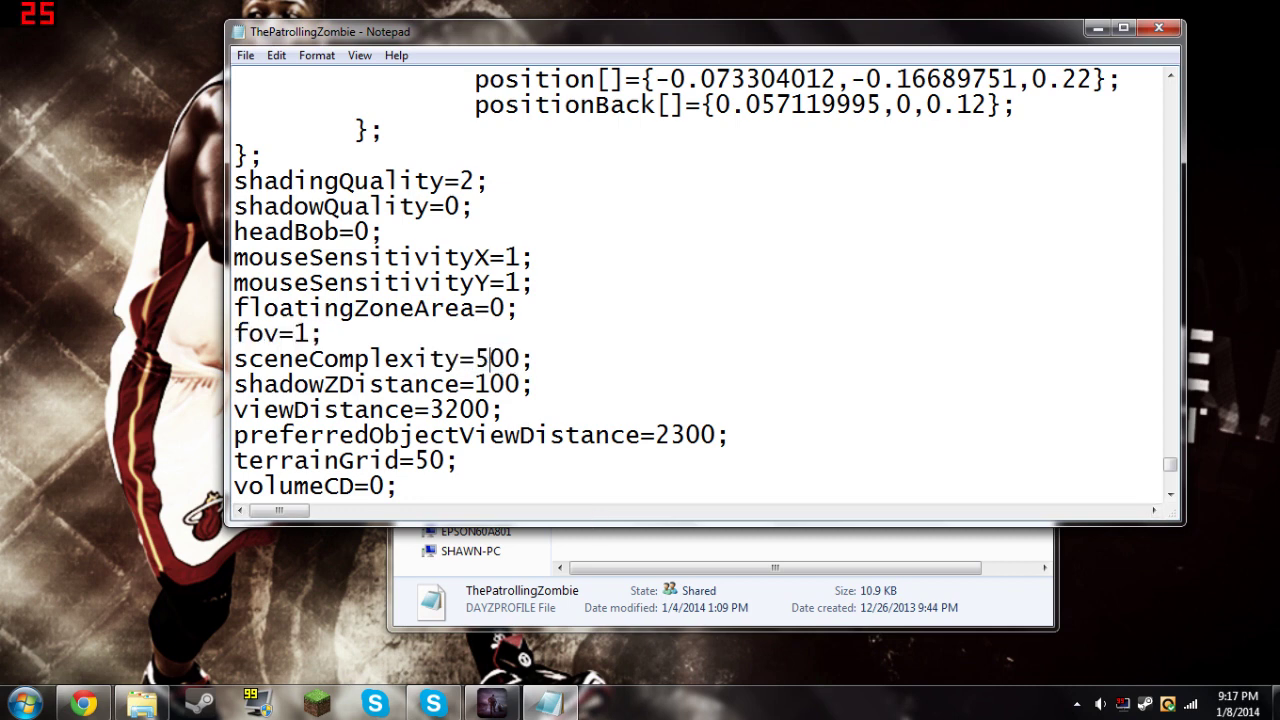
key(shift+Right)
key(shift+Right)
key(shift+Right)
click(535, 283)
Save the edited profile and close Notepad
click(245, 55)
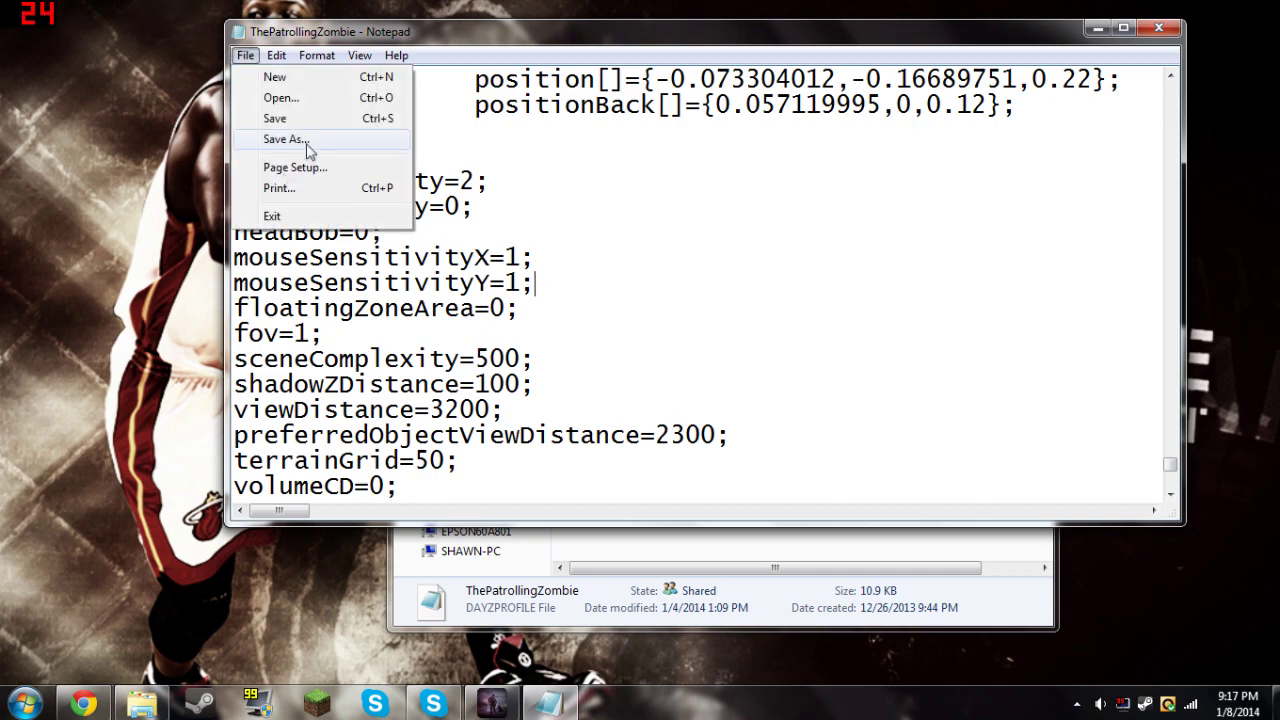
click(1159, 27)
click(1159, 27)
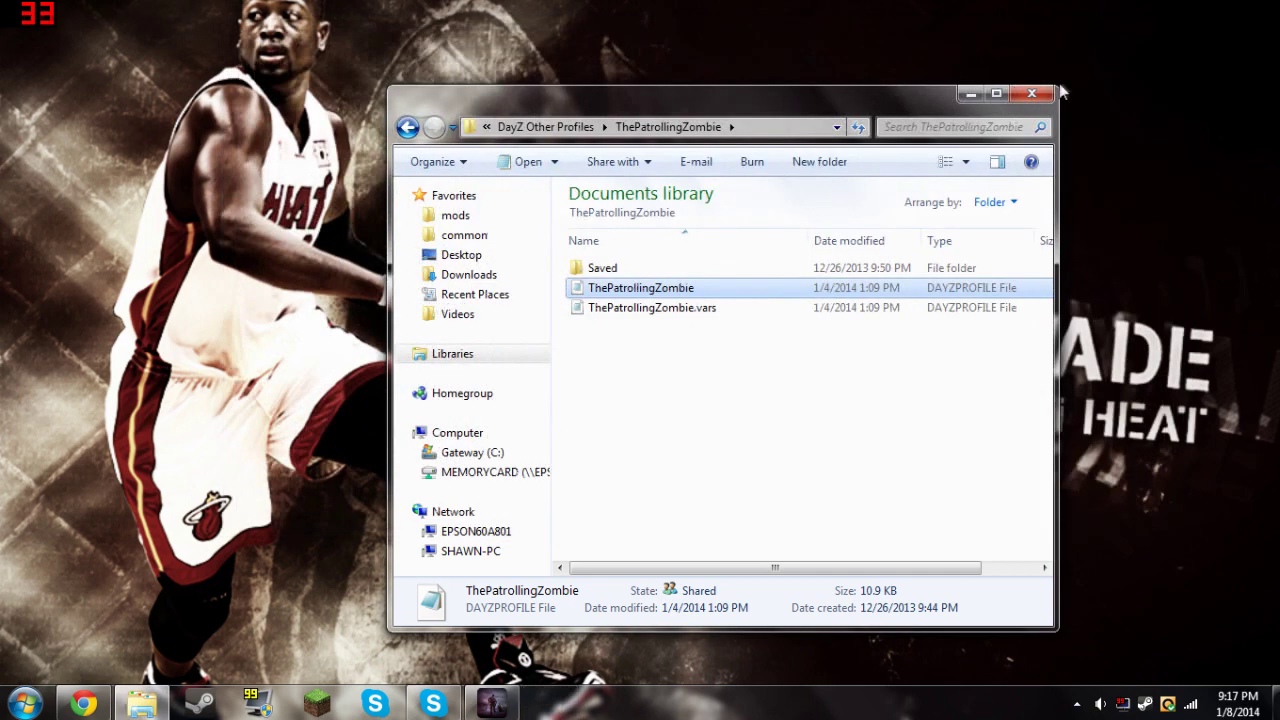
Close the Explorer window, leaving only the empty Windows desktop
click(1038, 92)
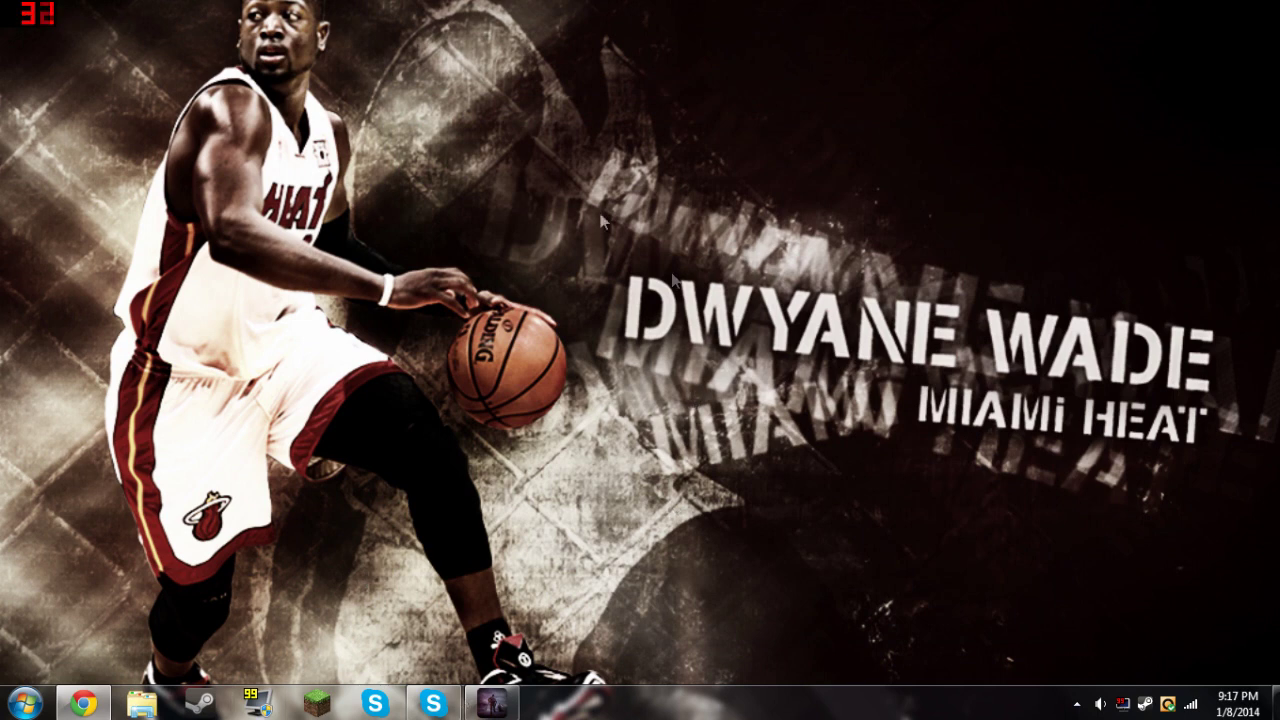